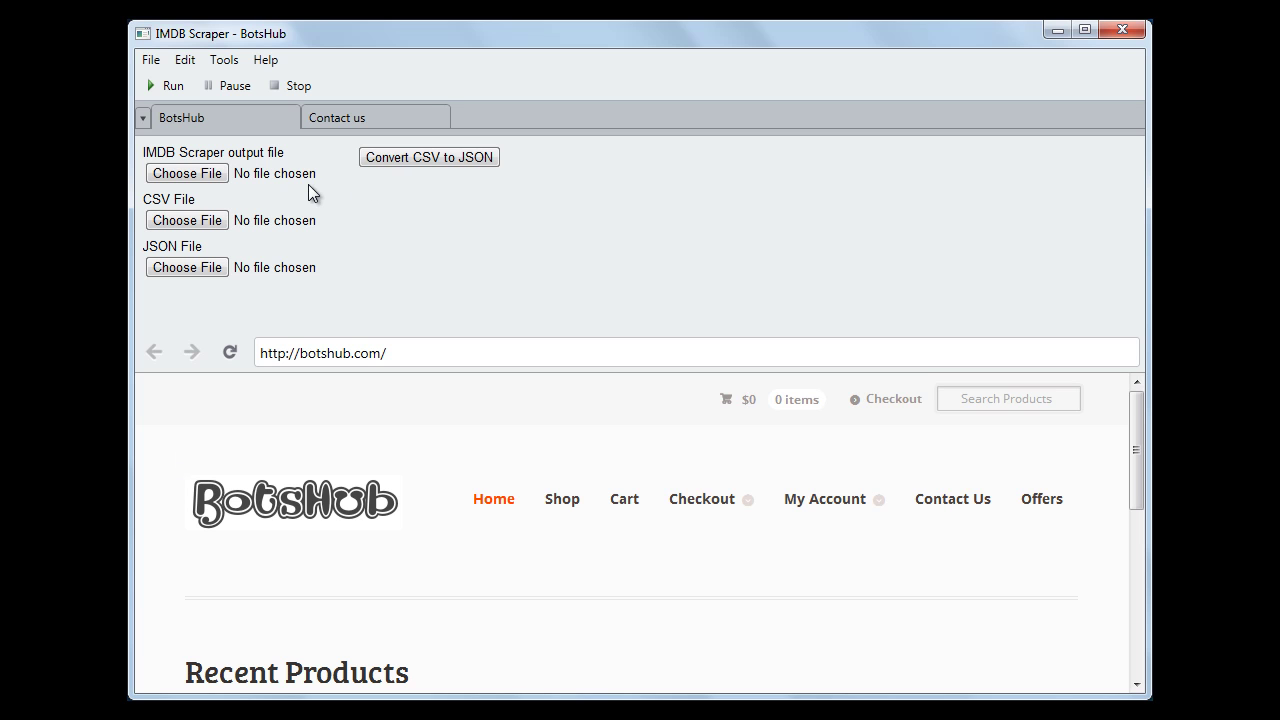
Set the scraper's output file to 'IMDB Scraper Output.csv' on the Desktop.
left_click(215, 177)
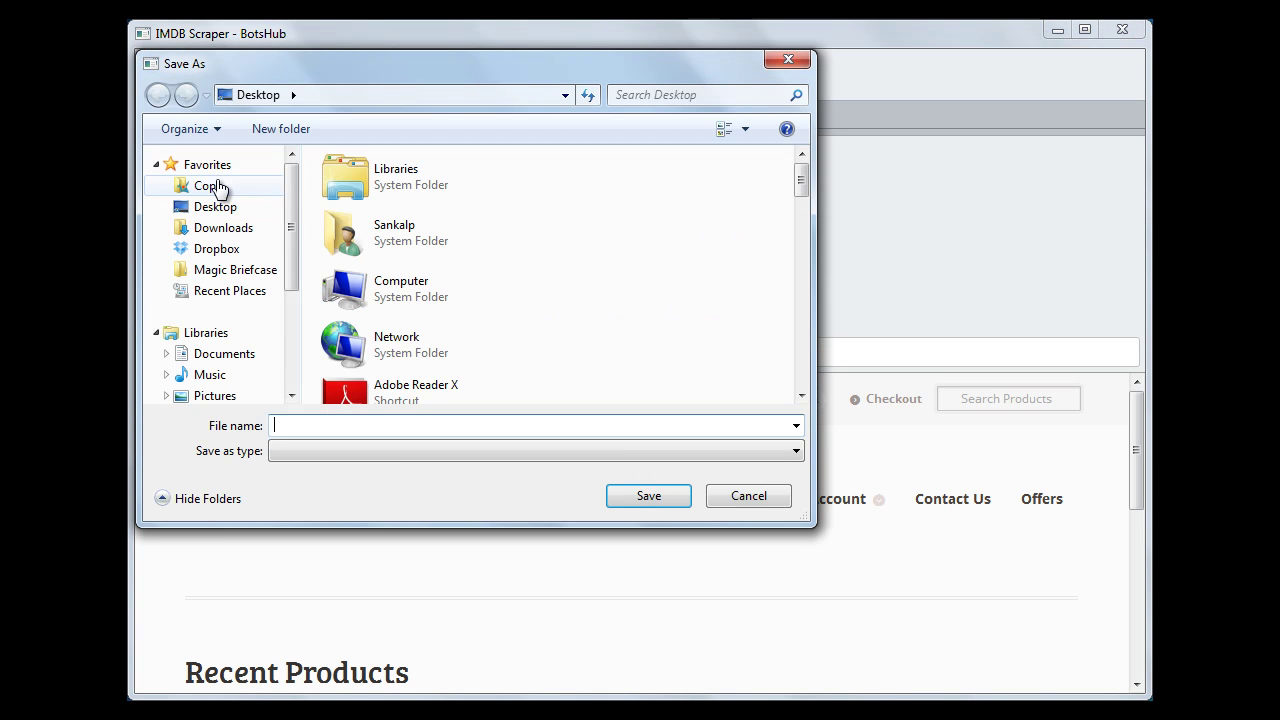
type("IM")
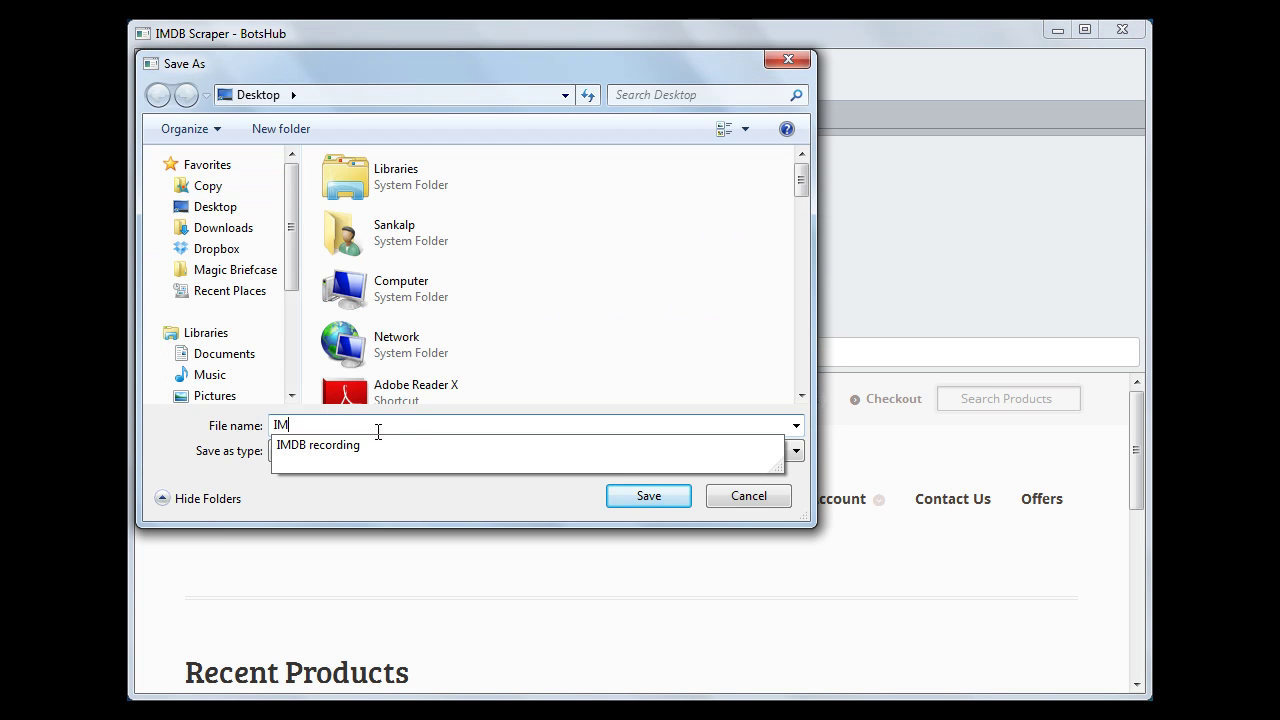
type("B")
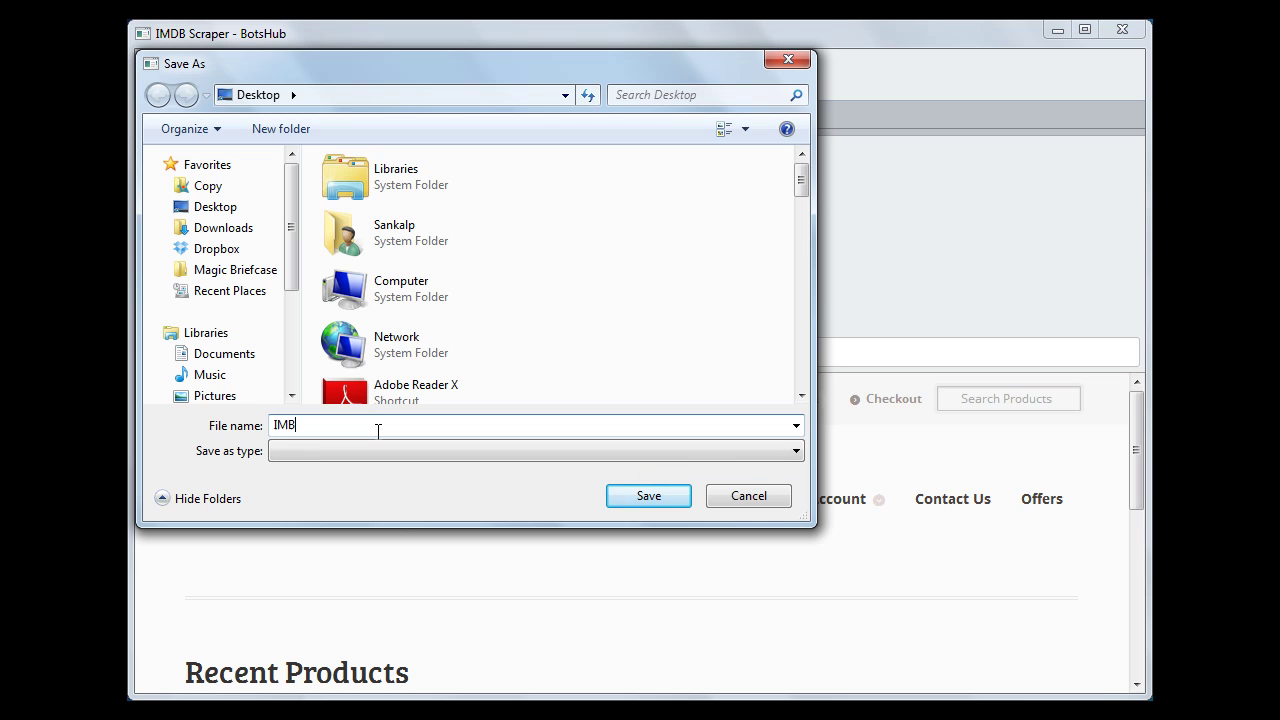
key("BackSpace")
type("DB ")
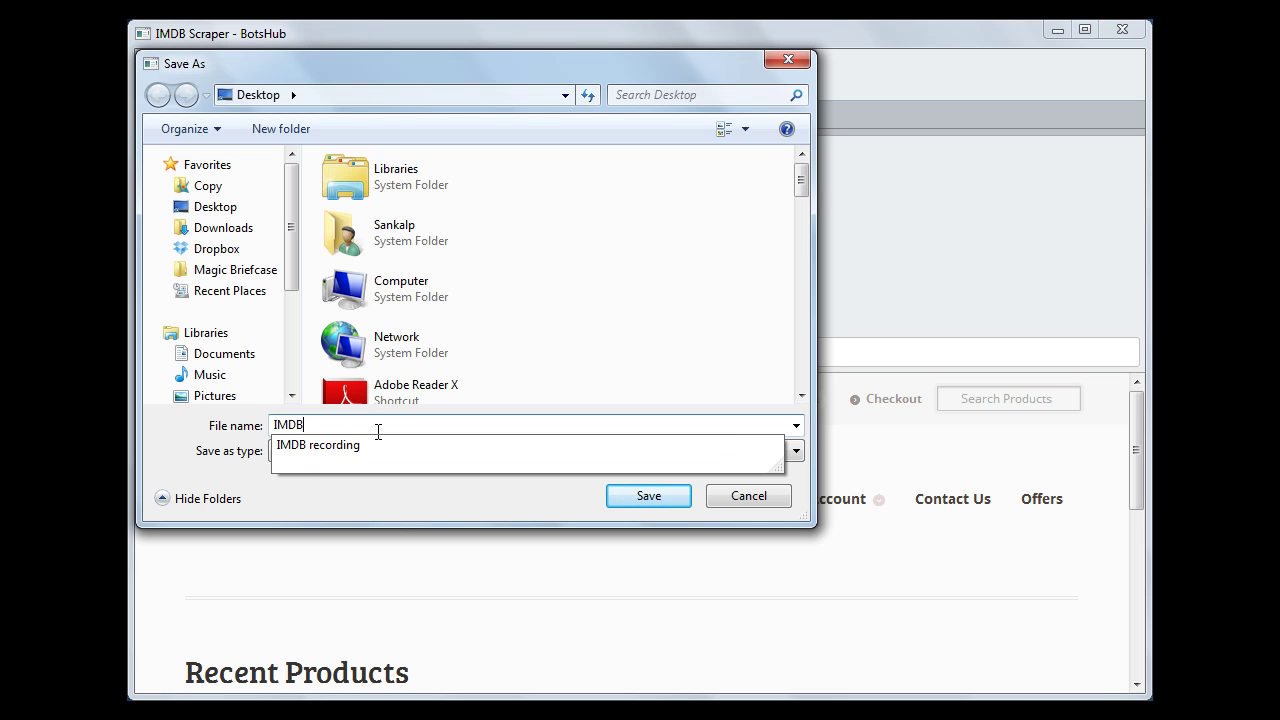
type("Scrape")
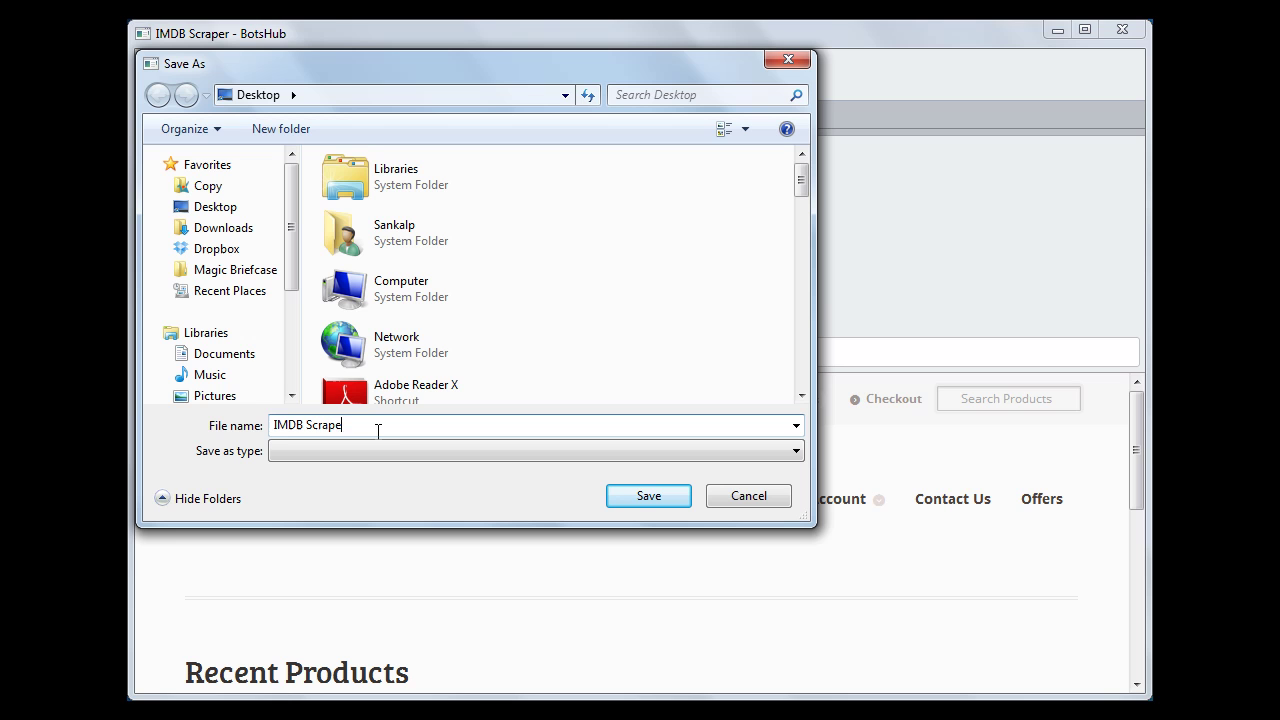
type("r o")
key("BackSpace")
type("Output.cs v")
key("BackSpace")
key("BackSpace")
type("v")
left_click(650, 496)
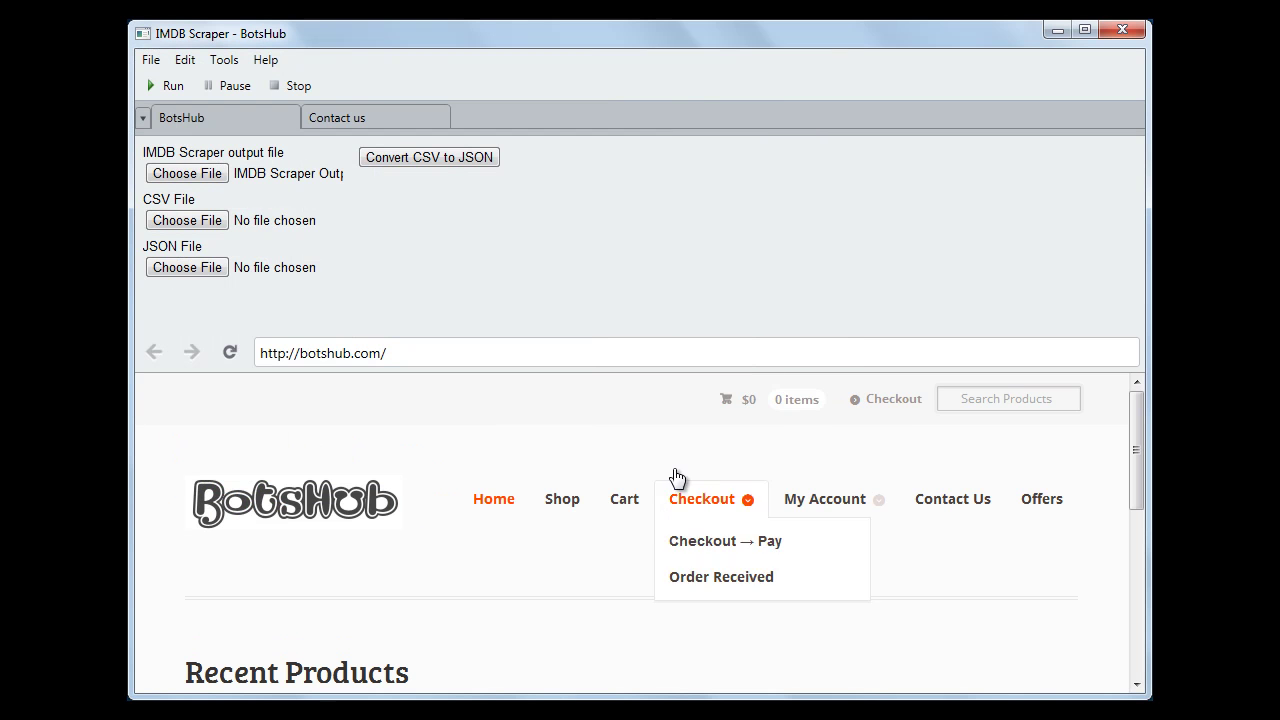
Run the scraper on the IMDB Top 250 chart at imdb.com/chart/top.
left_click(165, 87)
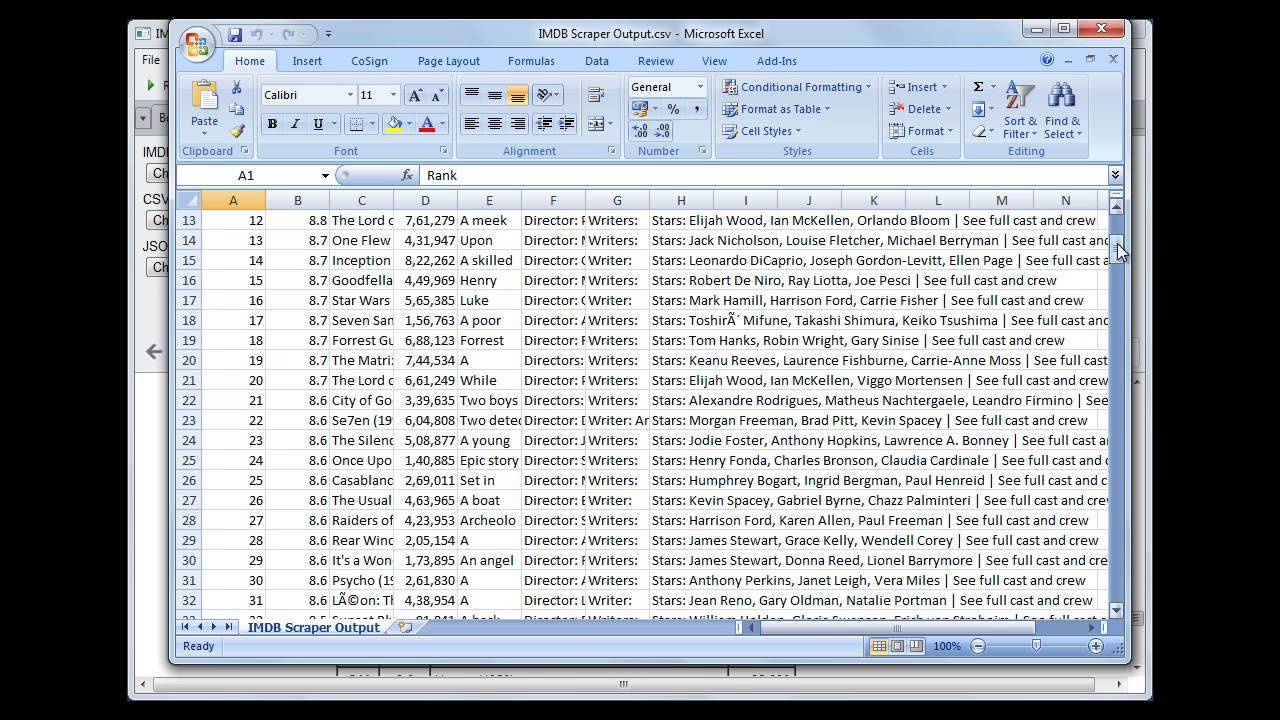
Widen the Rating, Description and Director columns so their full entries are readable.
scroll(1117, 245, "up", 4)
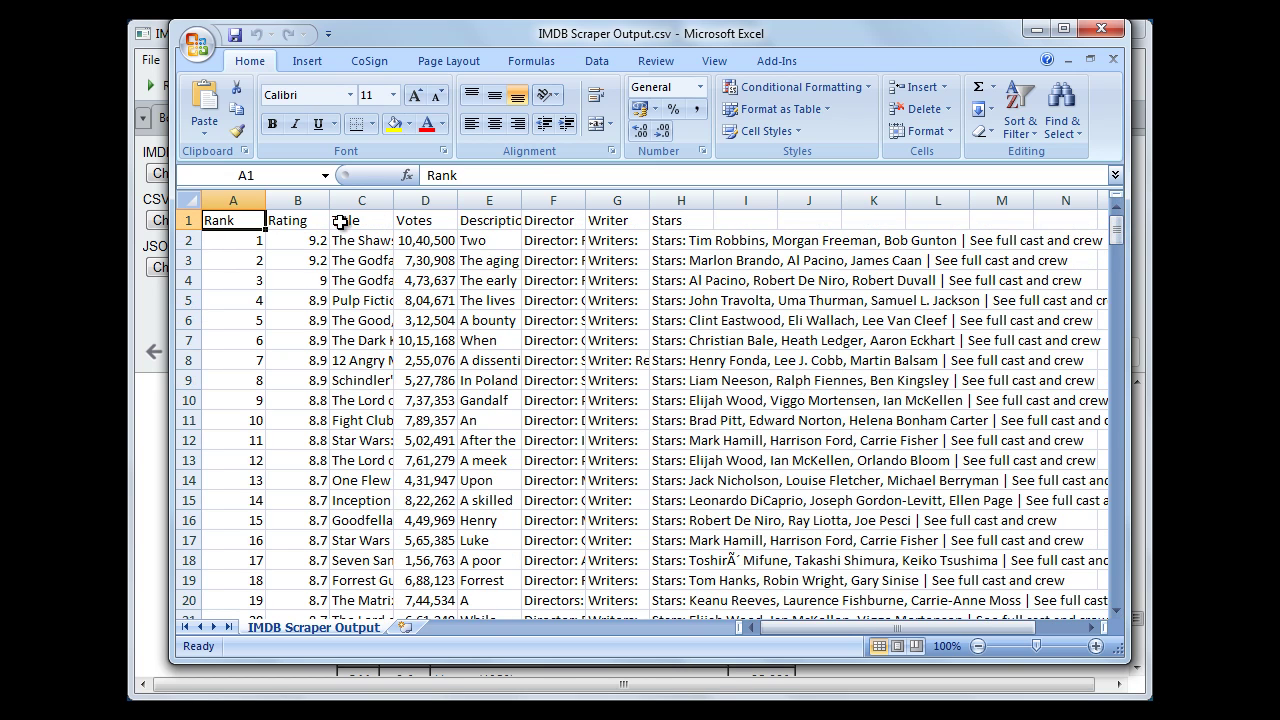
left_click_drag(330, 201, 936, 200)
left_click(652, 195)
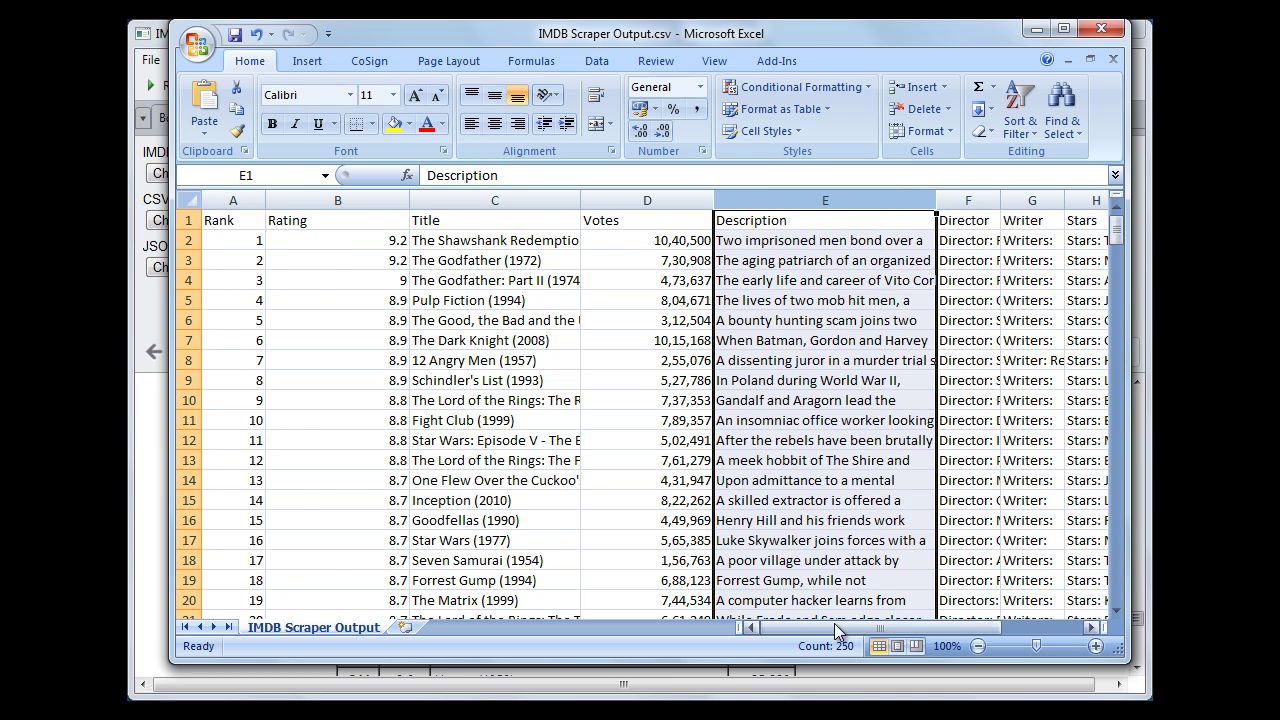
left_click_drag(834, 623, 866, 626)
left_click(776, 257)
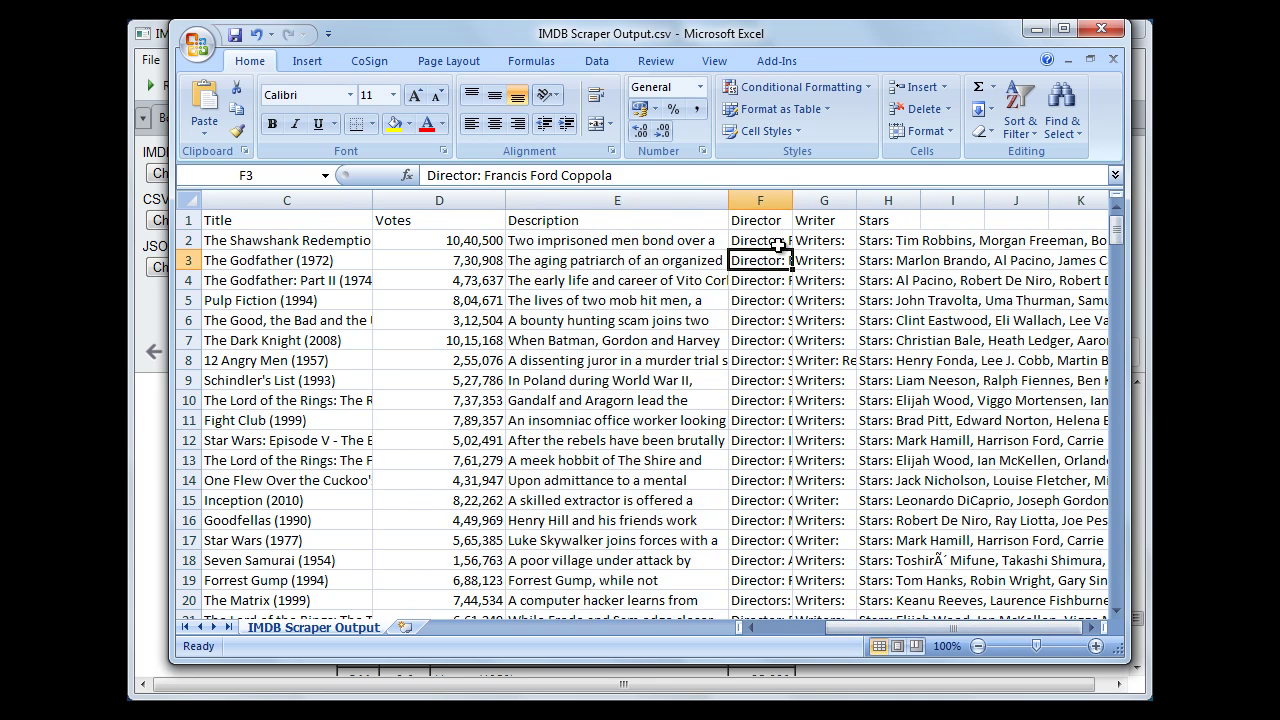
left_click_drag(792, 200, 1062, 206)
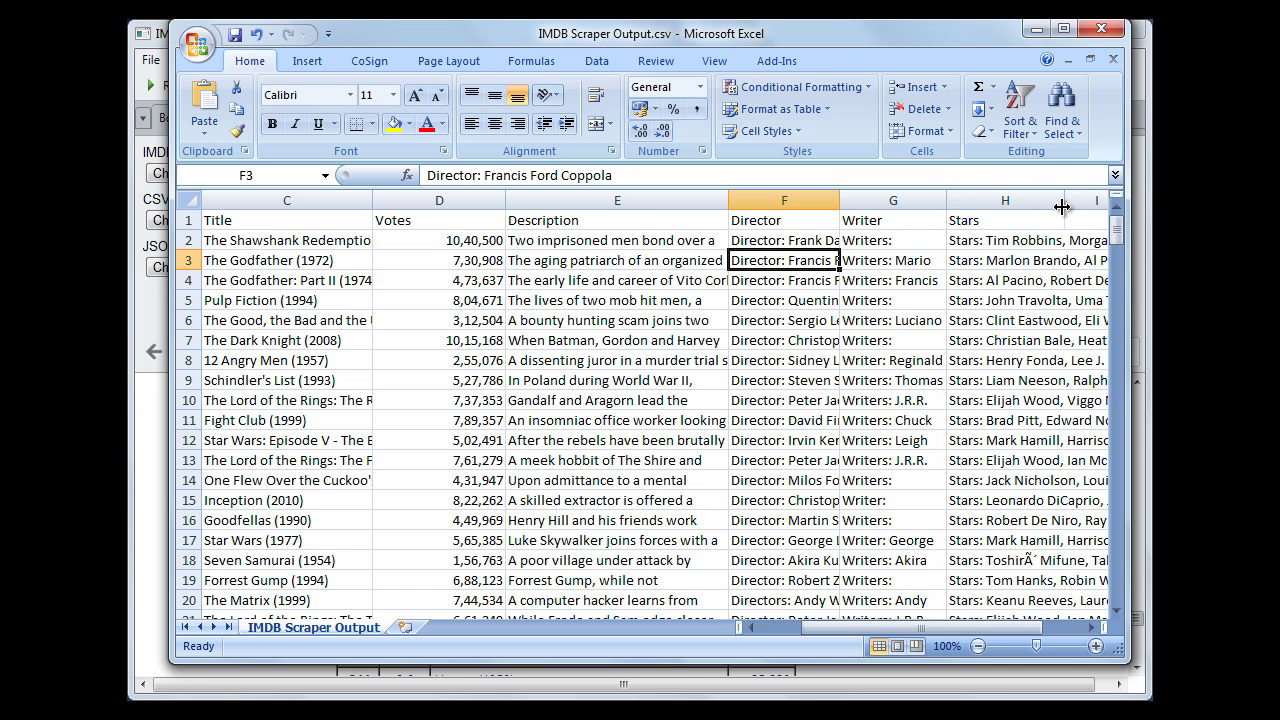
Scroll down to row 251 and back, then minimize, restore and close the workbook.
left_click(1112, 269)
left_click_drag(1112, 269, 1118, 628)
left_click(1117, 611)
left_click(1117, 611)
left_click(1117, 611)
left_click(1117, 611)
left_click(1117, 611)
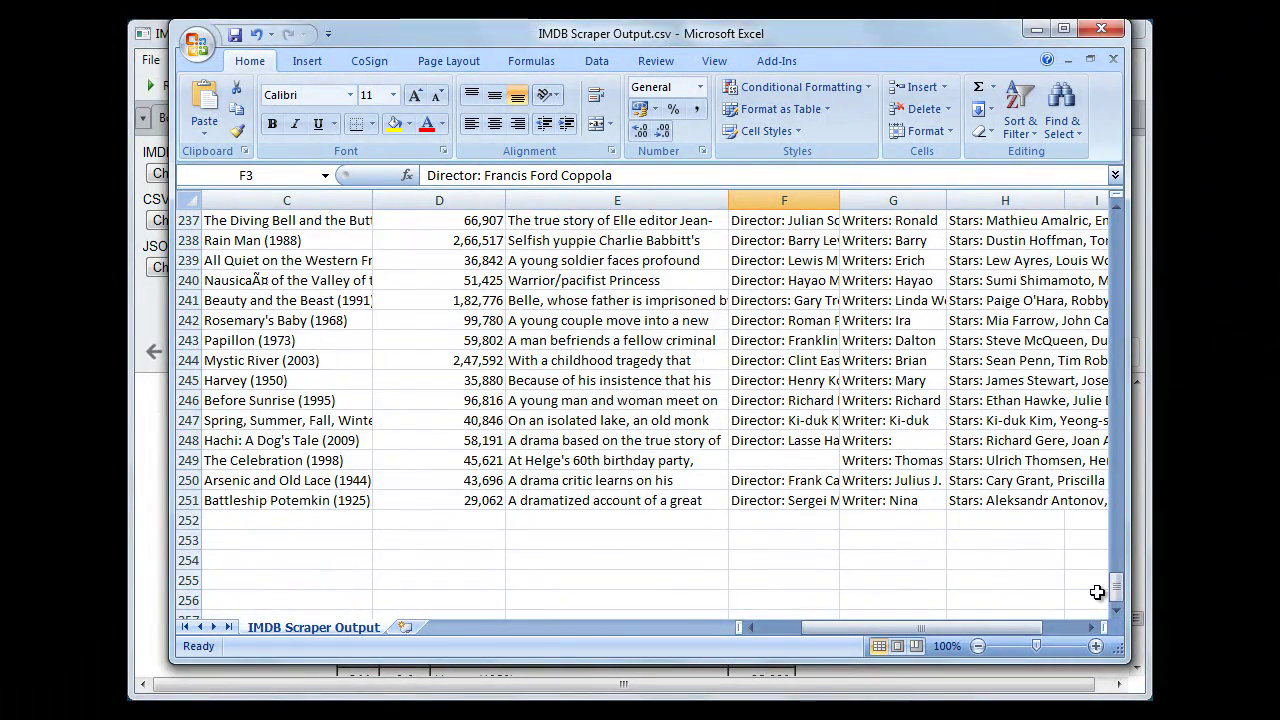
left_click_drag(1116, 588, 1118, 226)
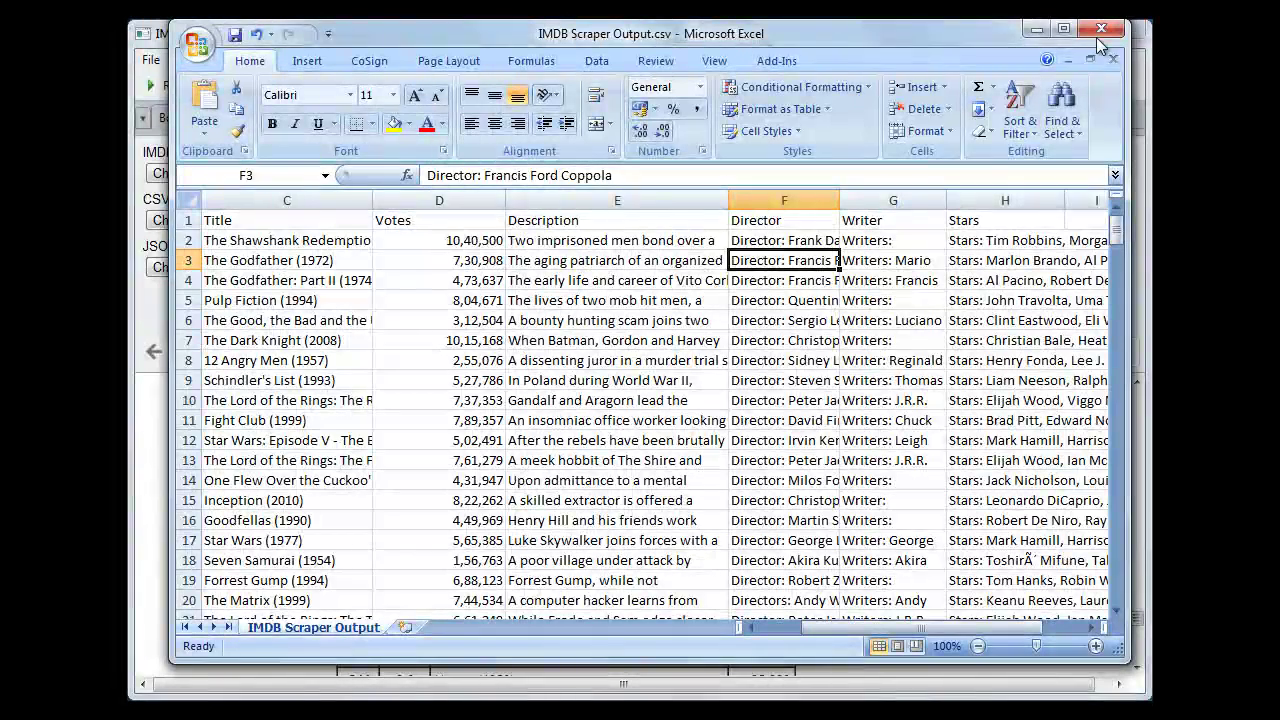
left_click(1033, 29)
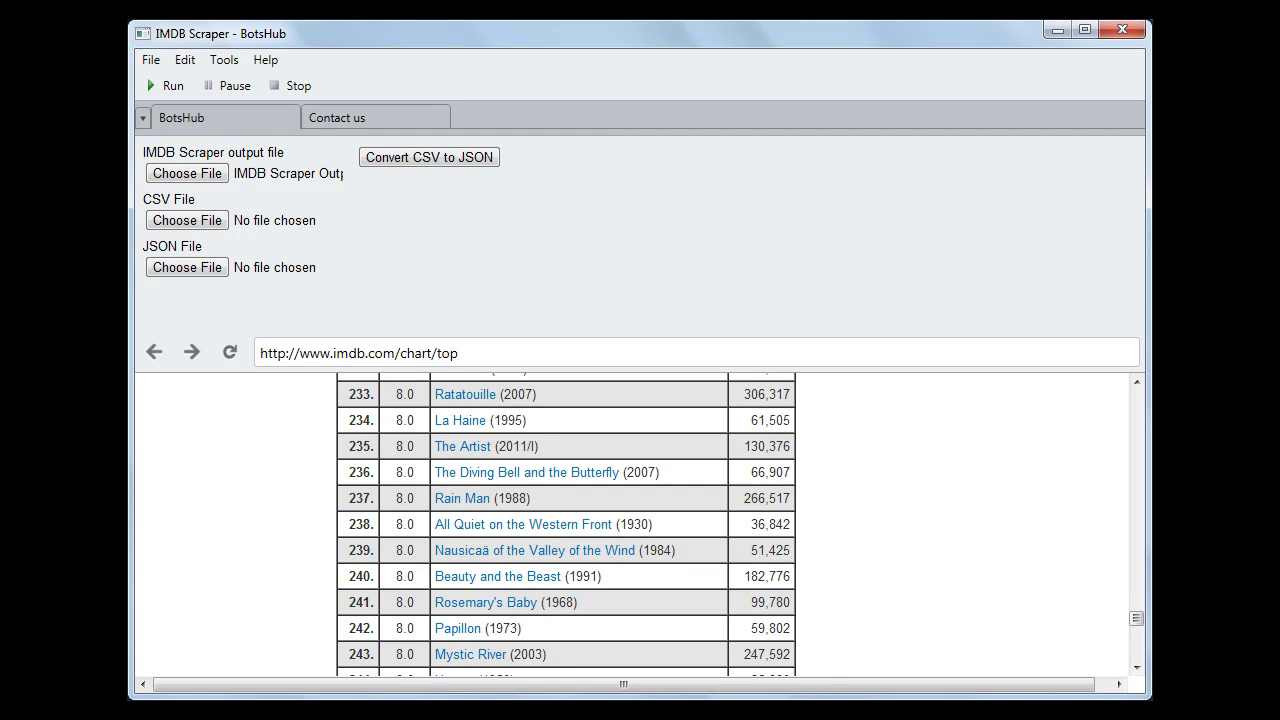
left_click(700, 640)
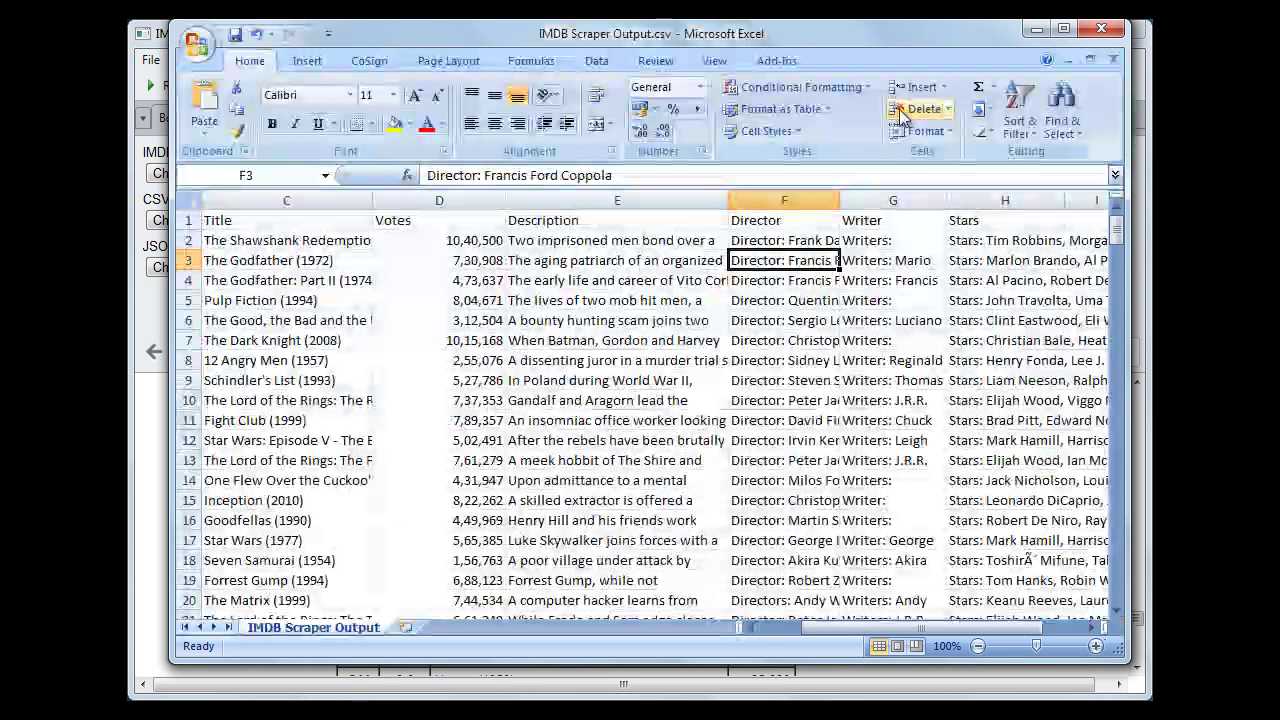
left_click(1101, 29)
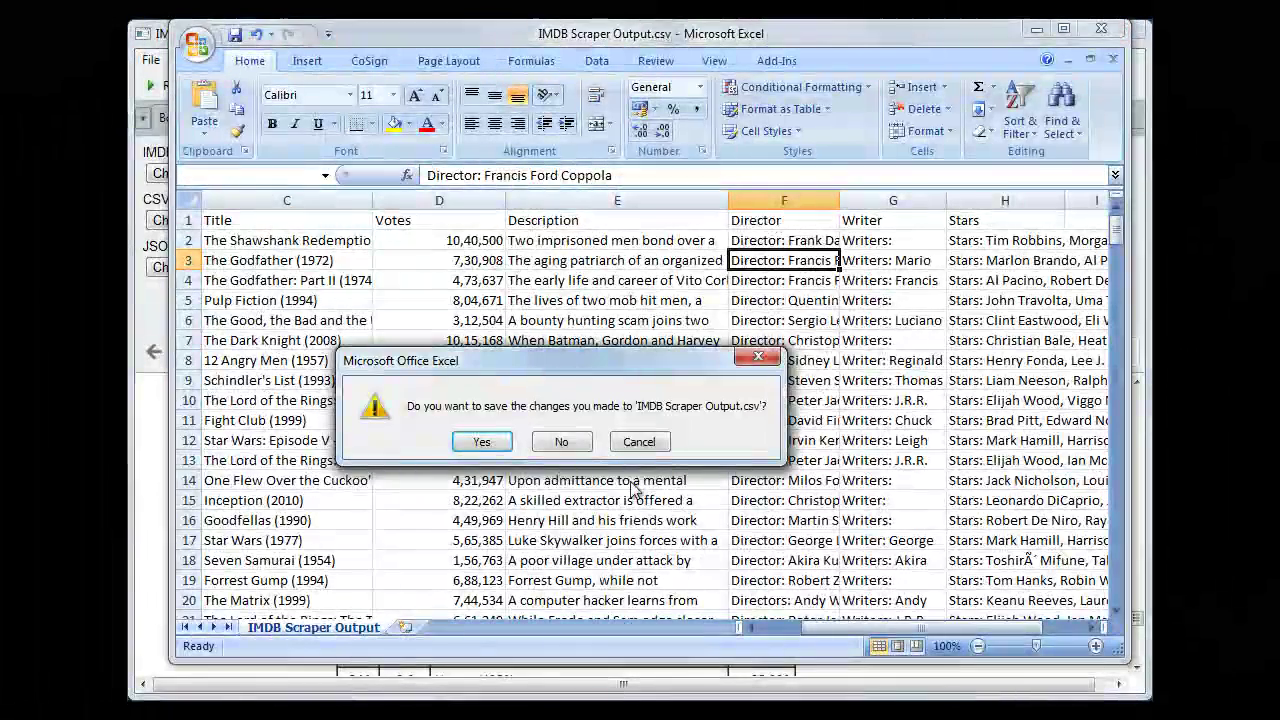
Discard the spreadsheet changes and pick Desktop's IMDB Scraper Output as the CSV file.
left_click(561, 442)
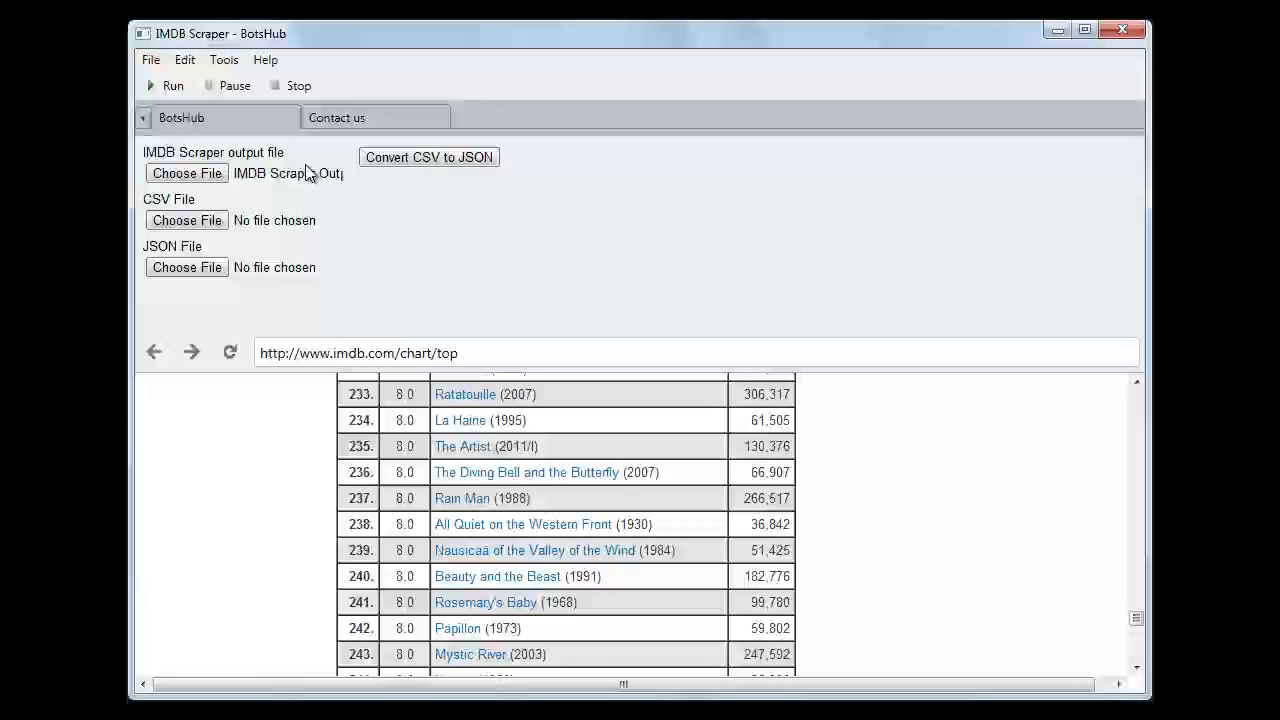
left_click(212, 222)
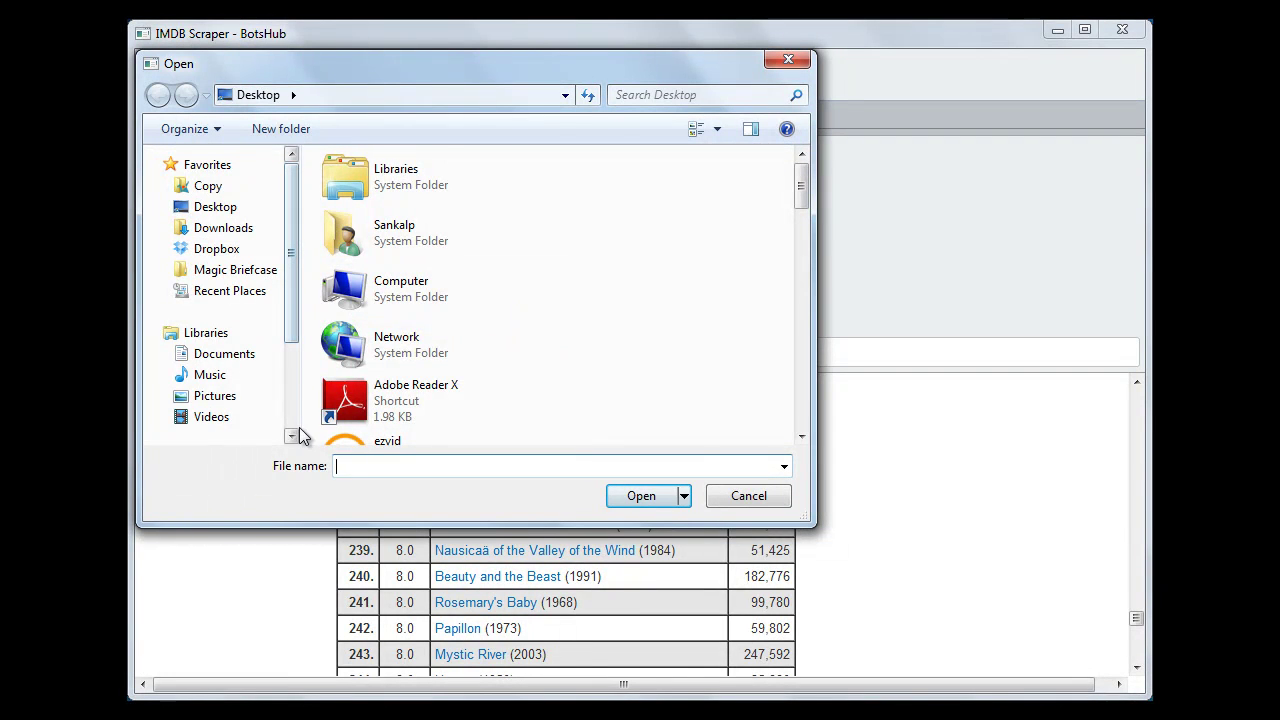
left_click(416, 387)
scroll(417, 387, "down", 5)
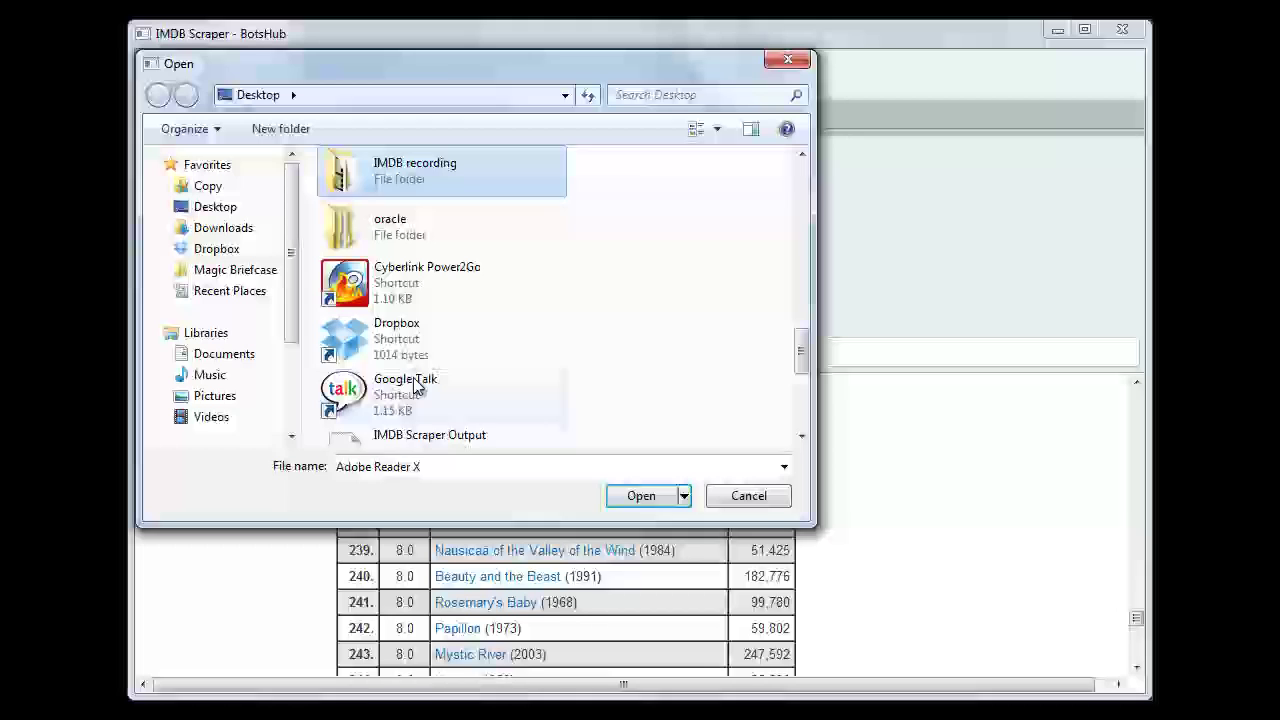
type("Scraper Output")
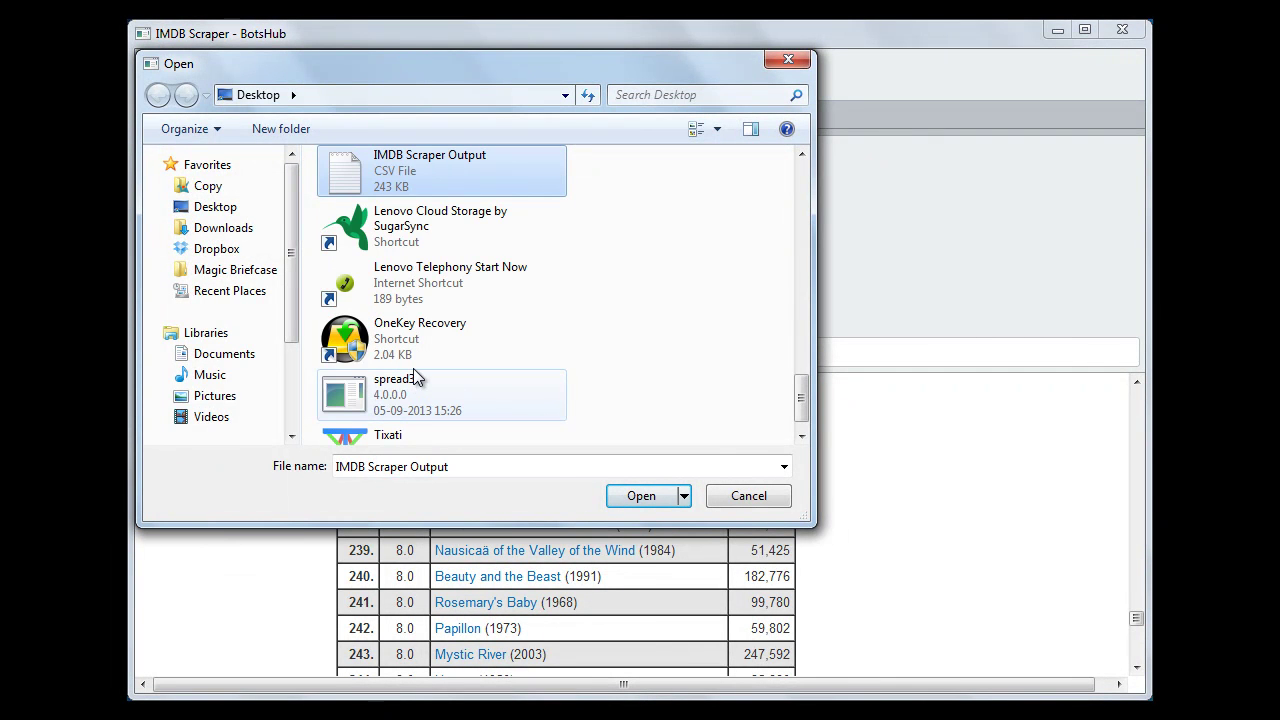
double_click(365, 175)
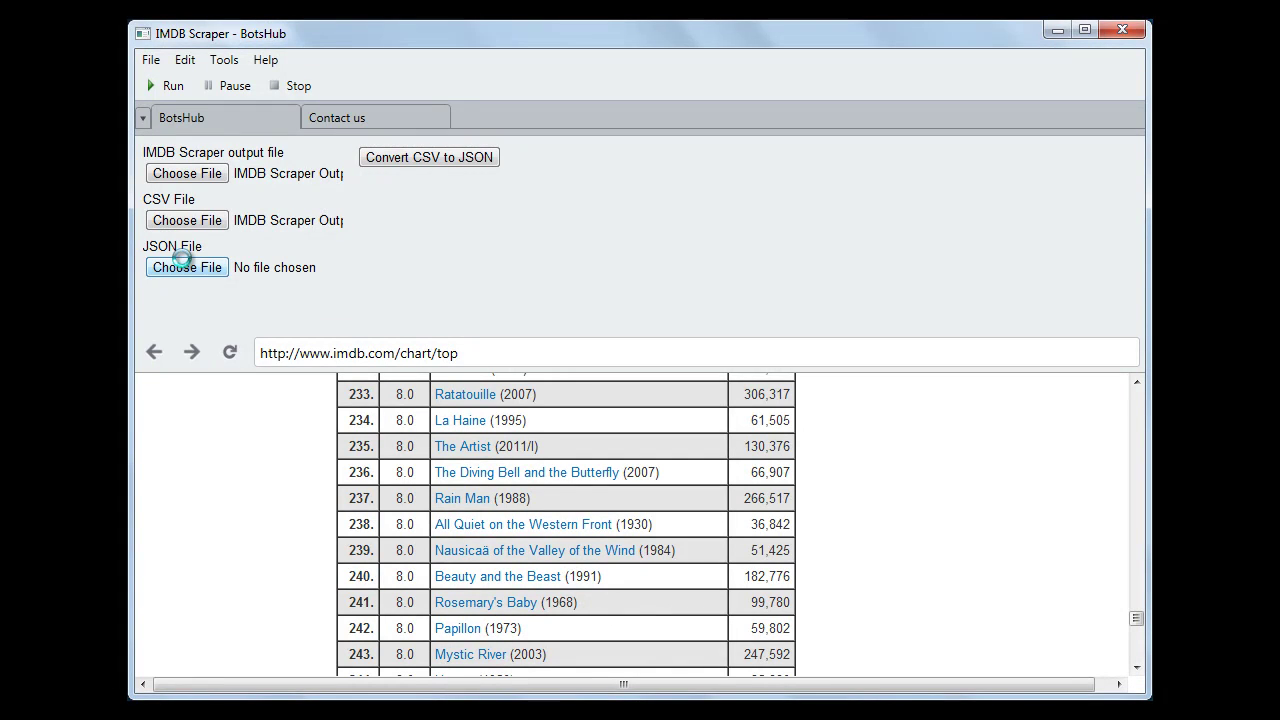
Save the JSON output as 'IMDB Scraper Output.txt' on the Desktop.
left_click(182, 262)
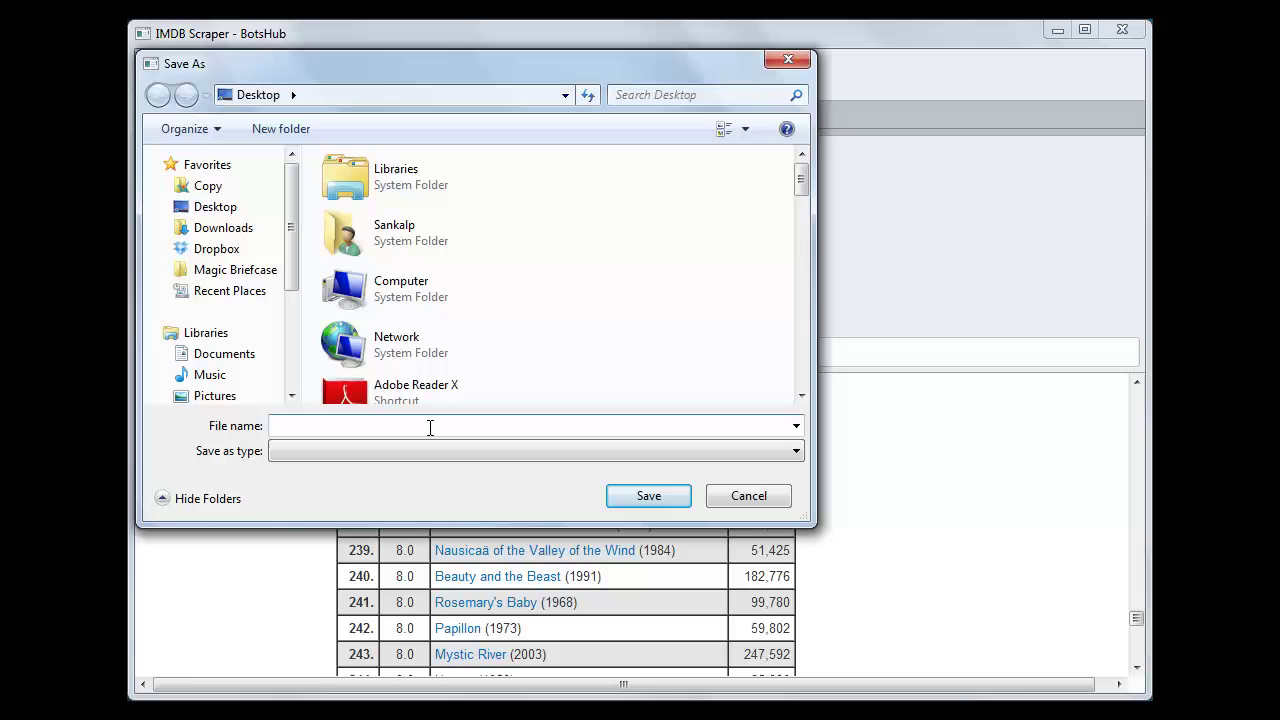
type("IM")
key("Down")
key("Down")
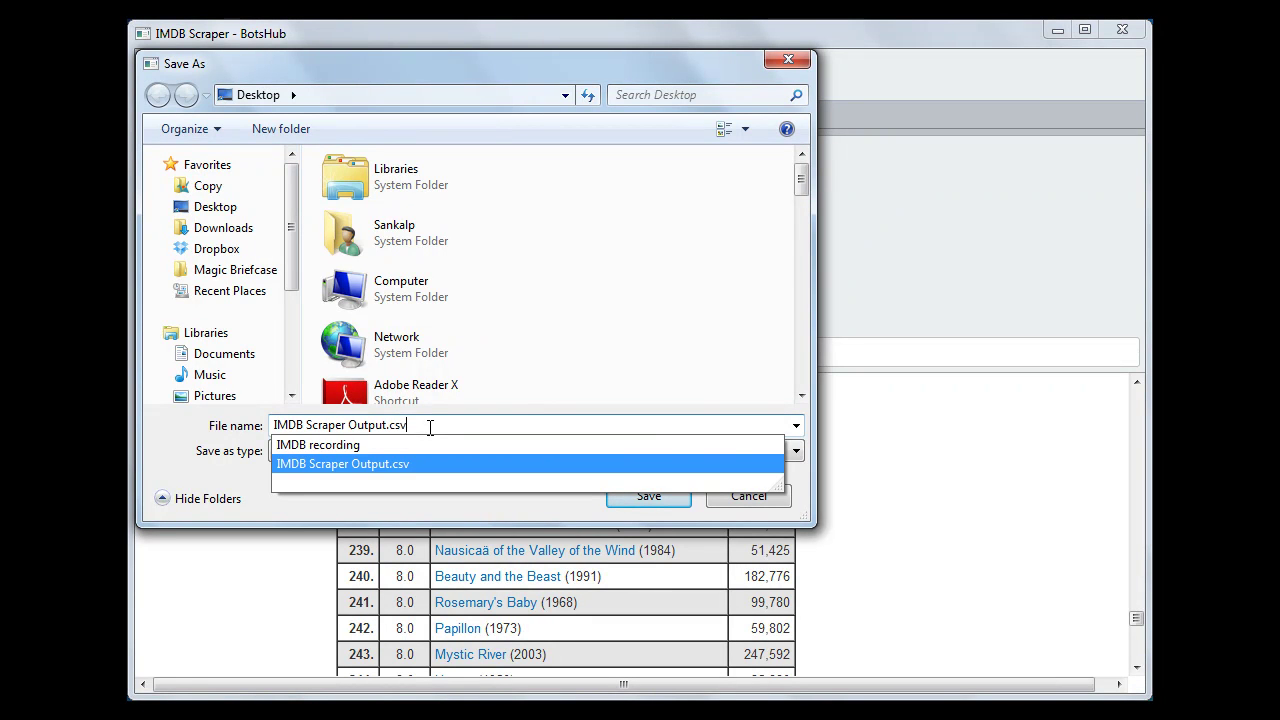
key("BackSpace")
key("BackSpace")
key("BackSpace")
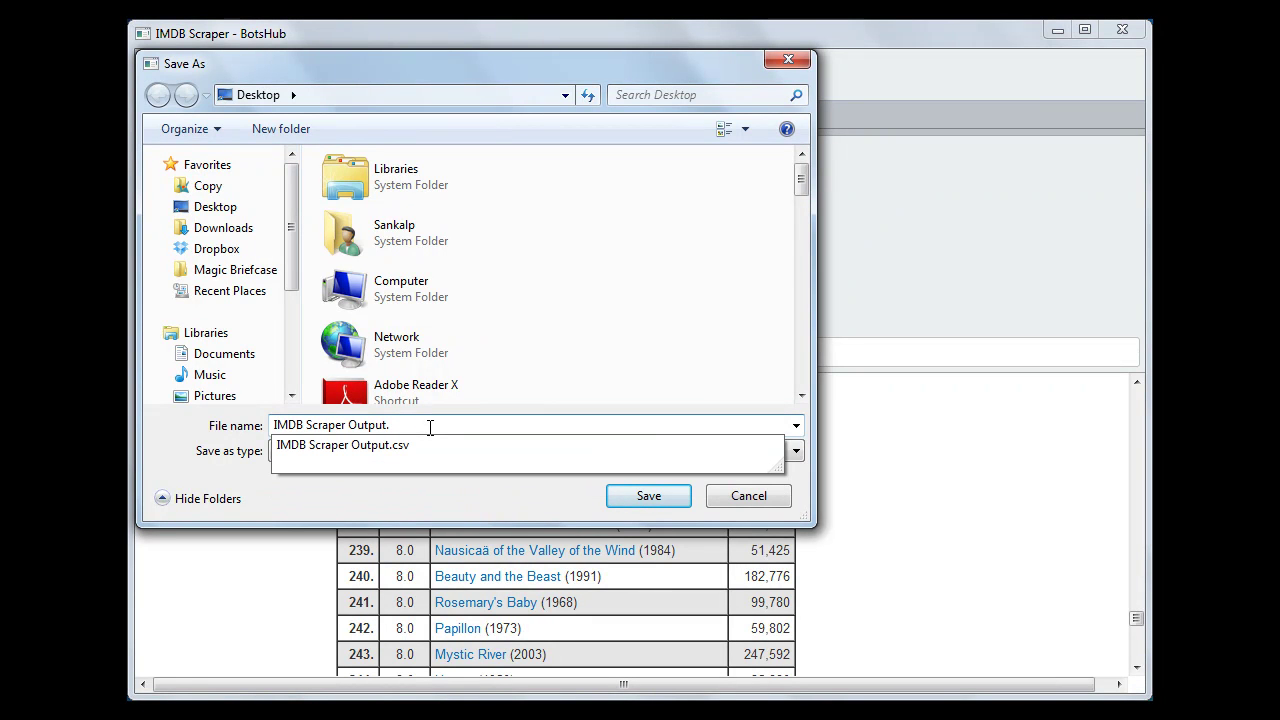
type("txt")
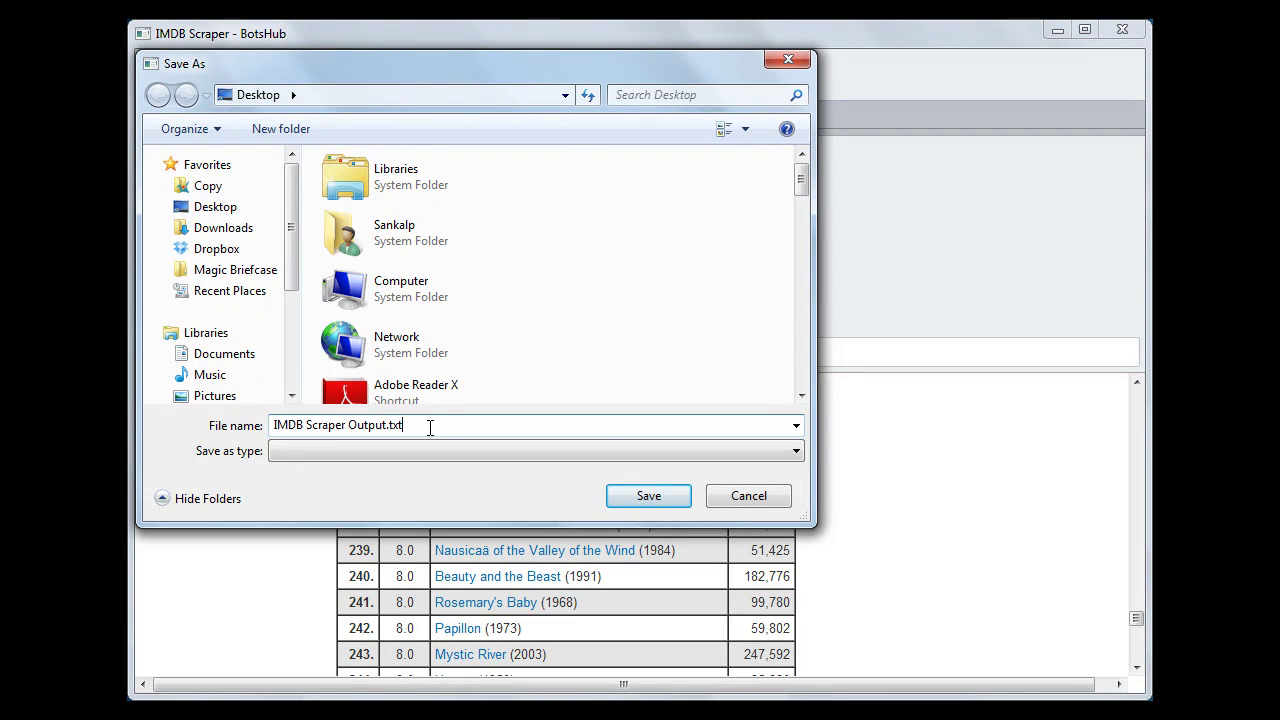
left_click(650, 495)
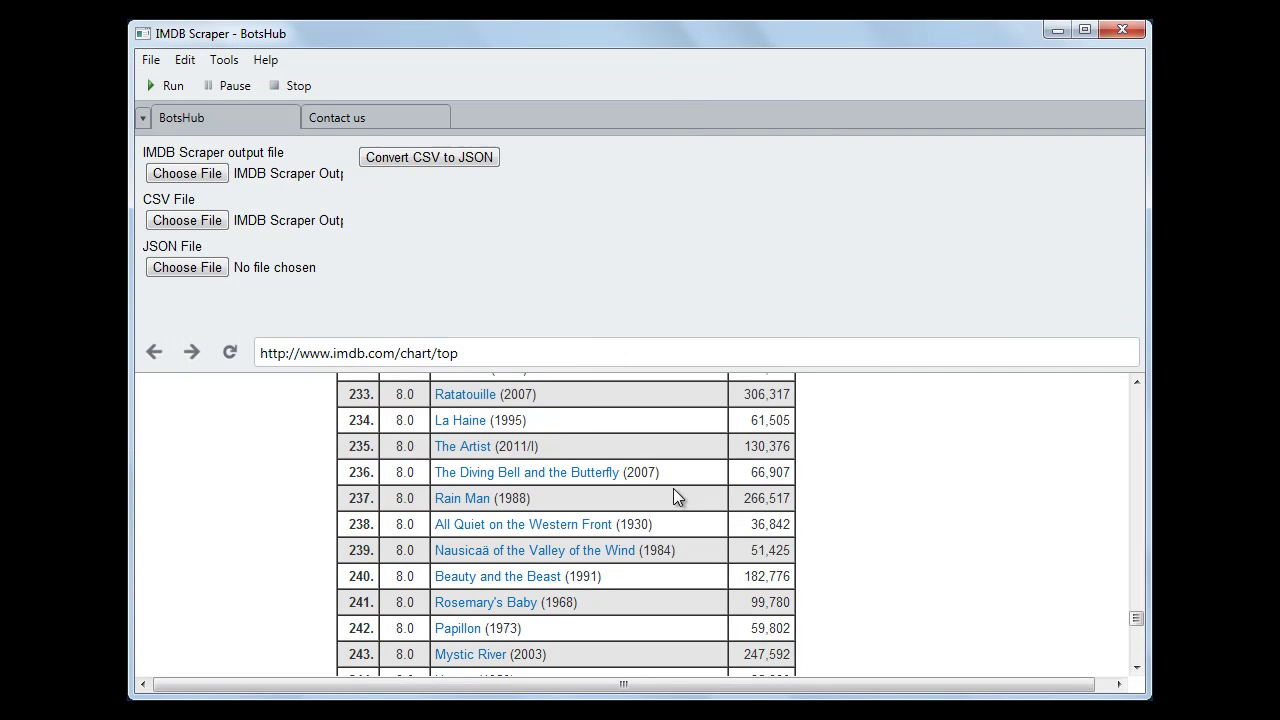
Convert the scraped movie CSV to JSON via convertcsv.com.
left_click(433, 163)
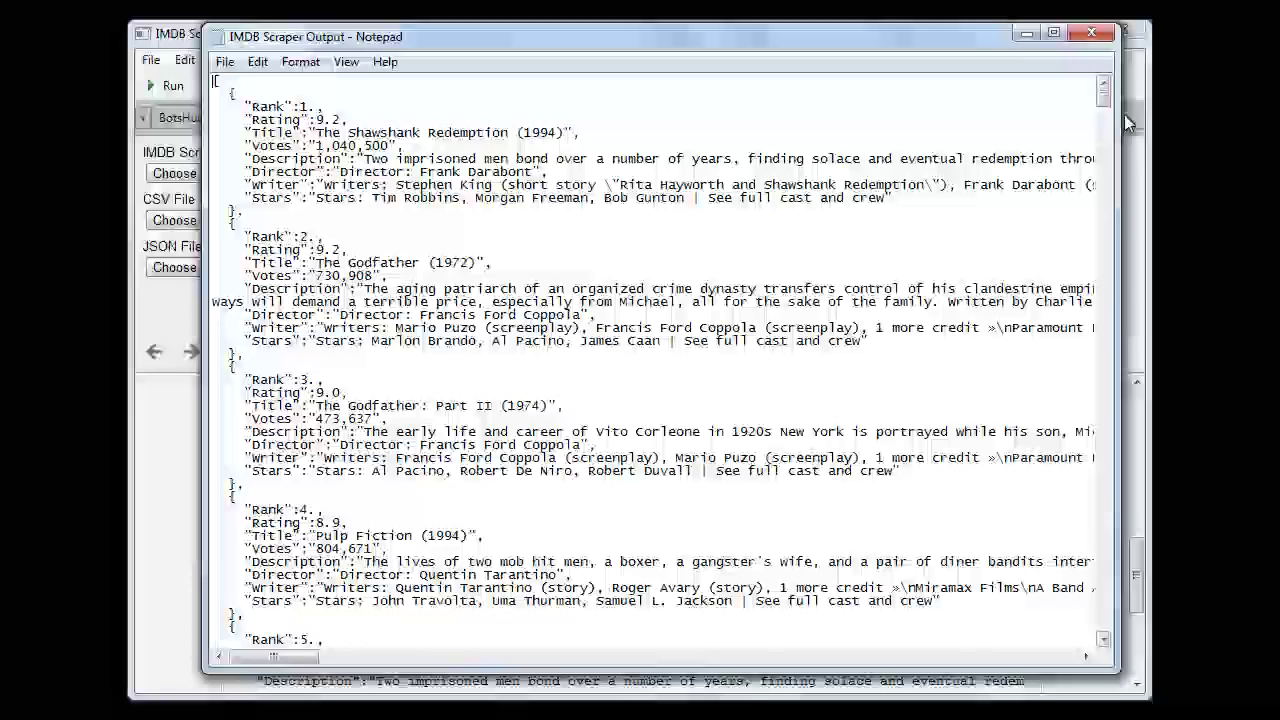
left_click_drag(1108, 113, 1130, 660)
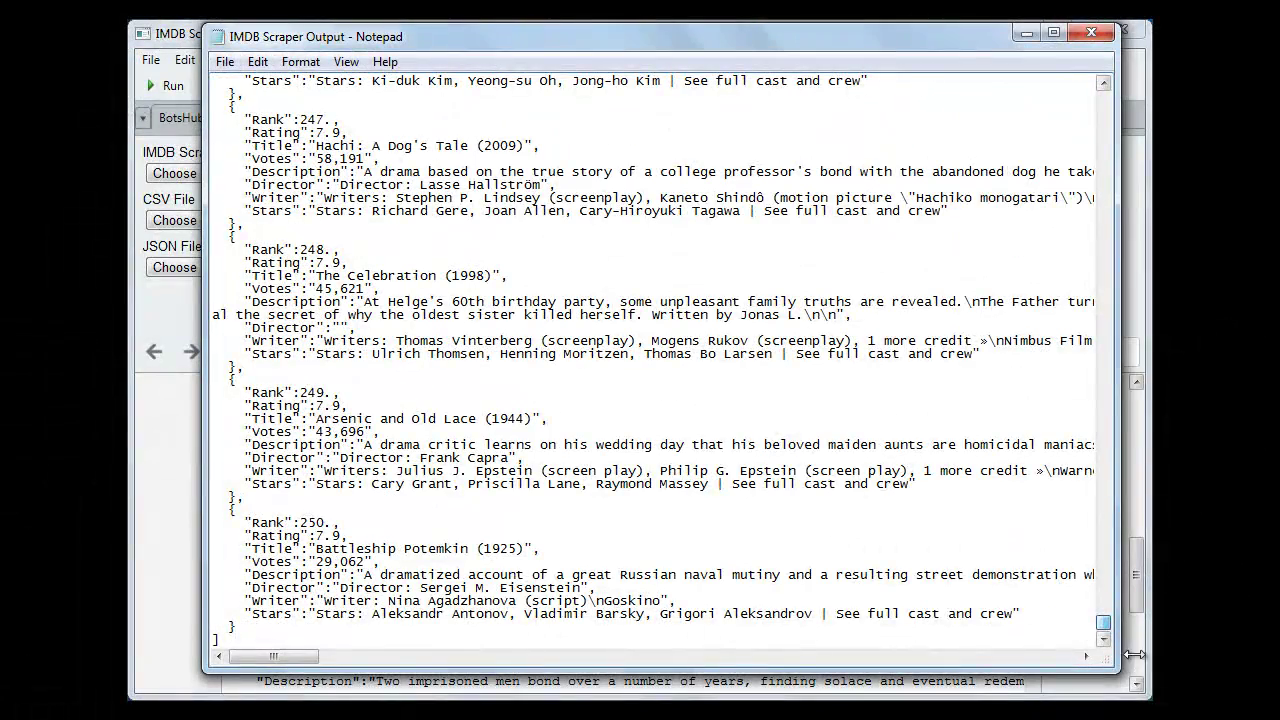
left_click_drag(1108, 205, 1104, 150)
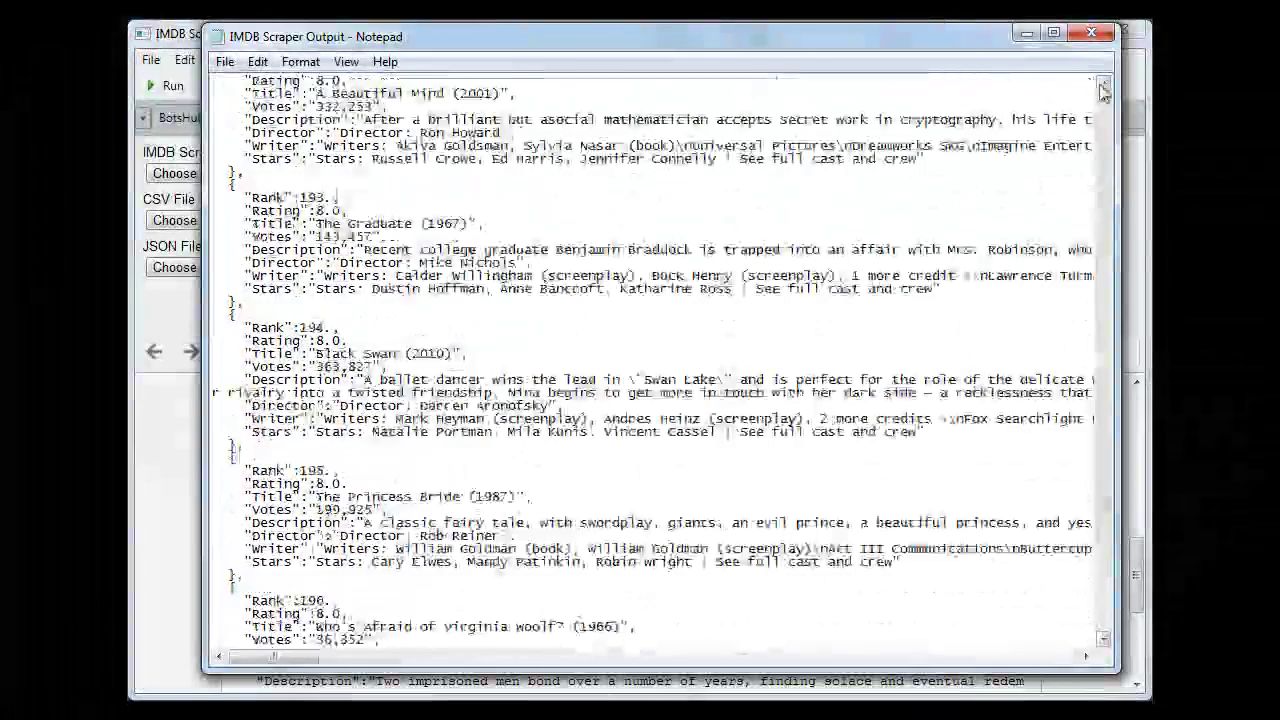
left_click(1091, 33)
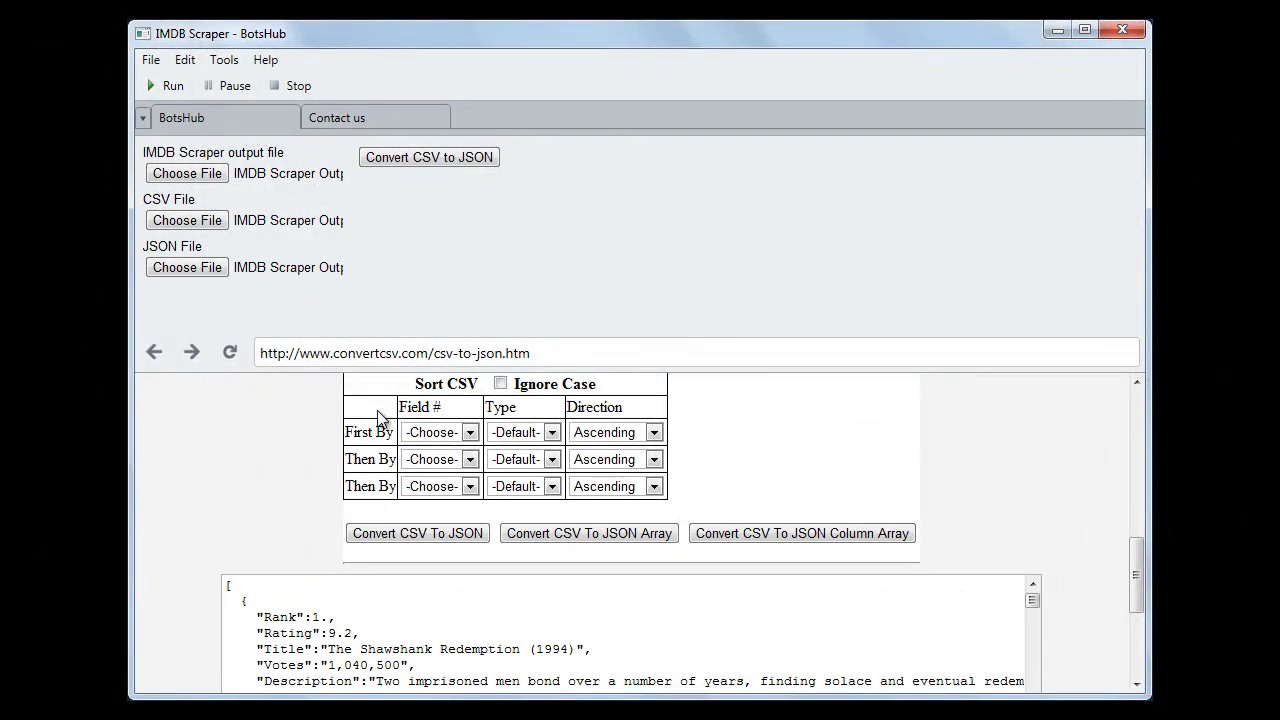